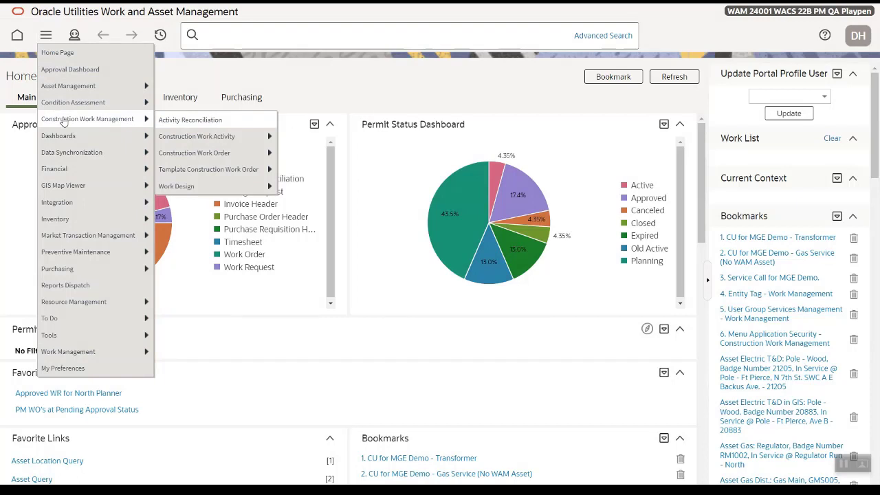
# Search the template construction work orders for the description "Install 100W HPS Street Light" and open the matching record
pyautogui.click(63, 122)
pyautogui.moveTo(189, 172)
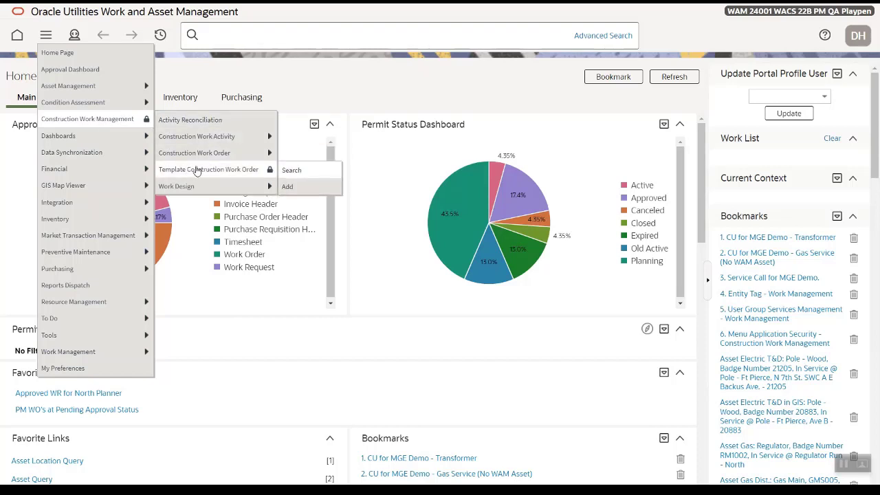
pyautogui.click(293, 170)
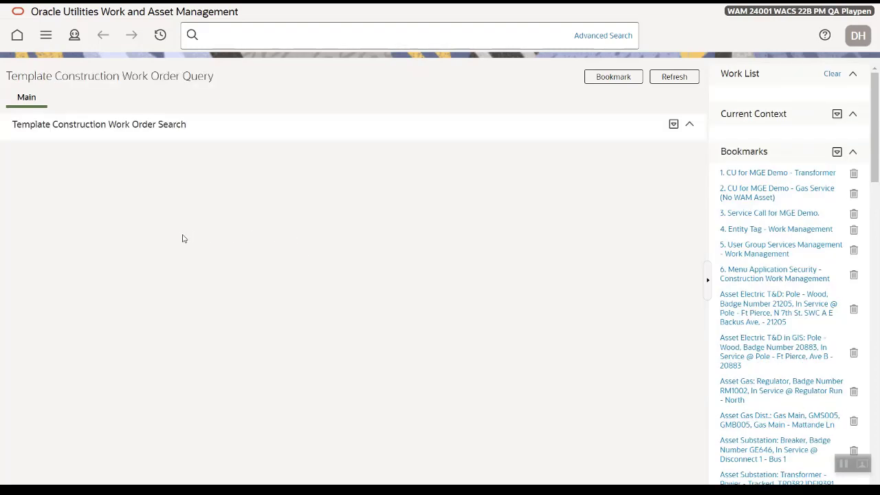
pyautogui.click(136, 228)
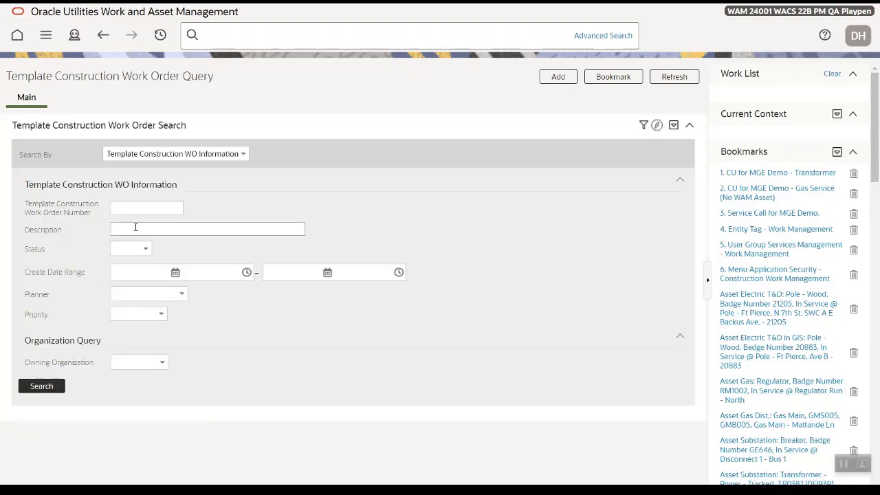
pyautogui.write('Install 100W HPS Street Light')
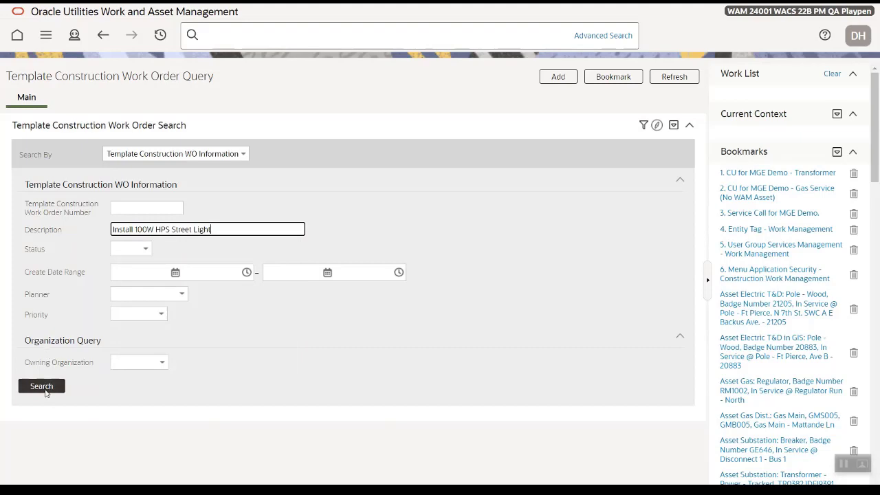
pyautogui.click(41, 386)
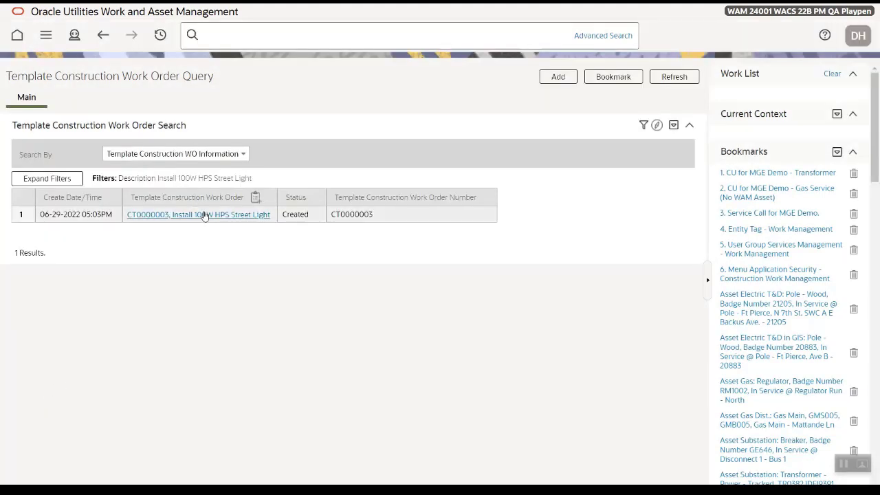
pyautogui.click(204, 217)
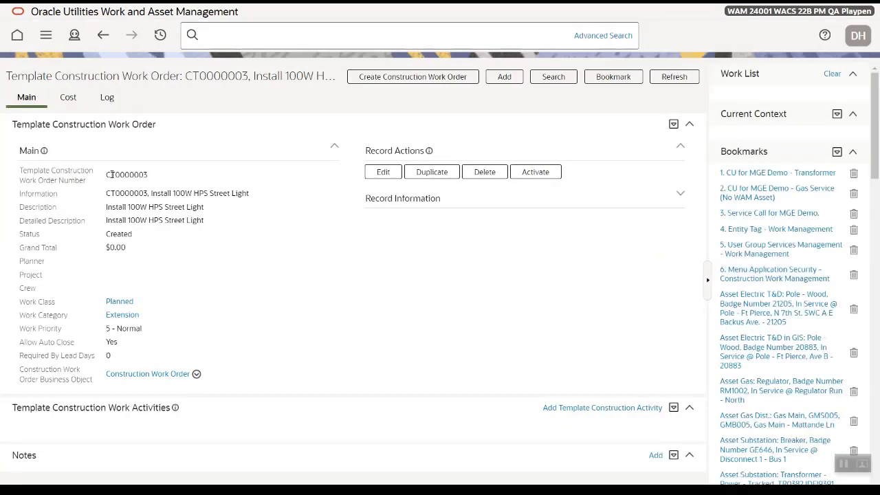
# Start a new template construction activity of type Construction Distribution for the work order template
pyautogui.click(621, 408)
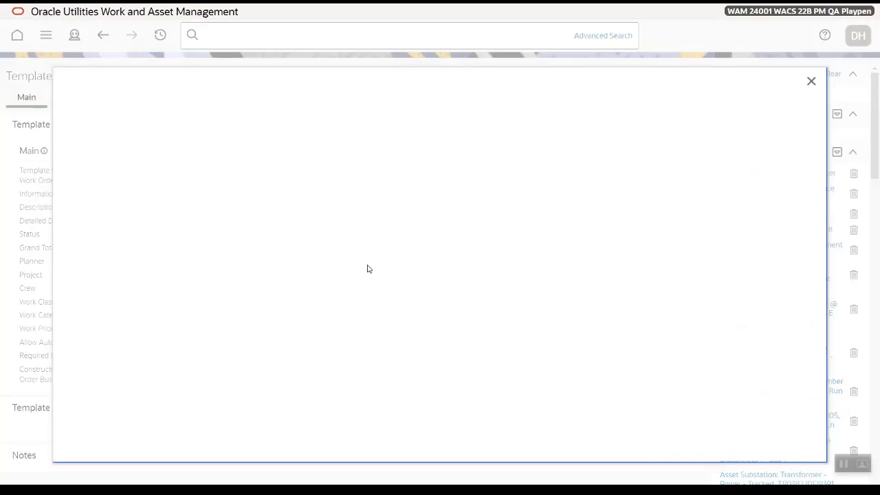
pyautogui.click(318, 114)
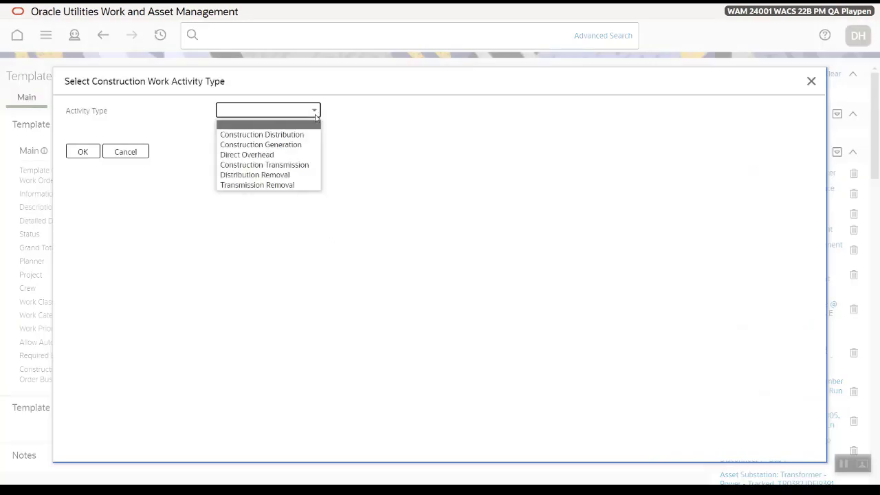
pyautogui.click(262, 135)
pyautogui.click(85, 156)
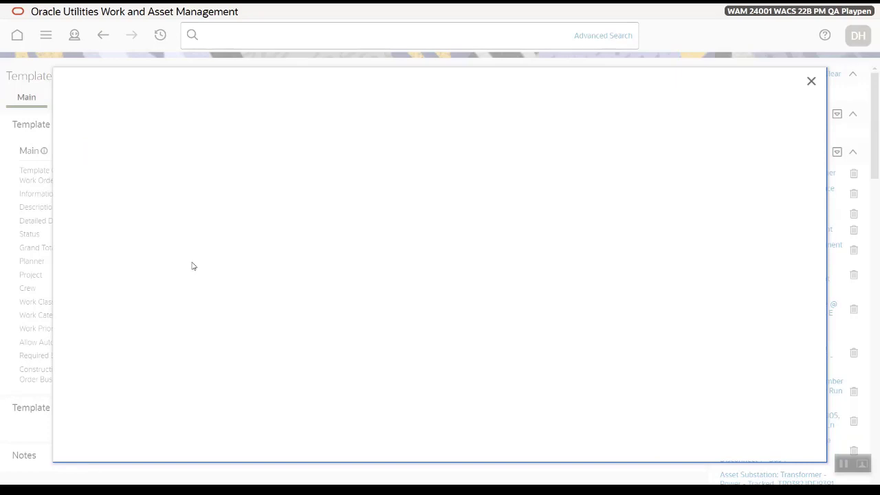
# Enter "Install 100W HPS Street Light" as the activity's description and detailed description, and save the activity
pyautogui.press('Tab')
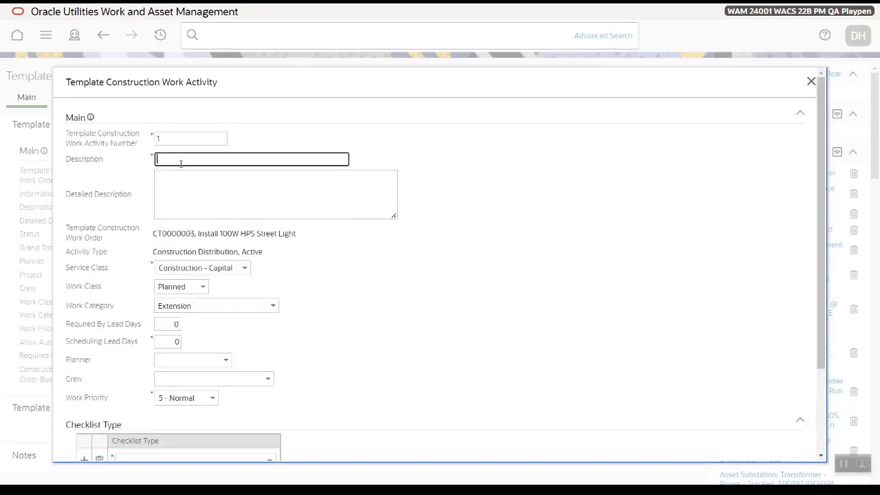
pyautogui.write('Install 100W HPS Street Light')
pyautogui.press('Tab')
pyautogui.write('Install 100W HPS Street Light')
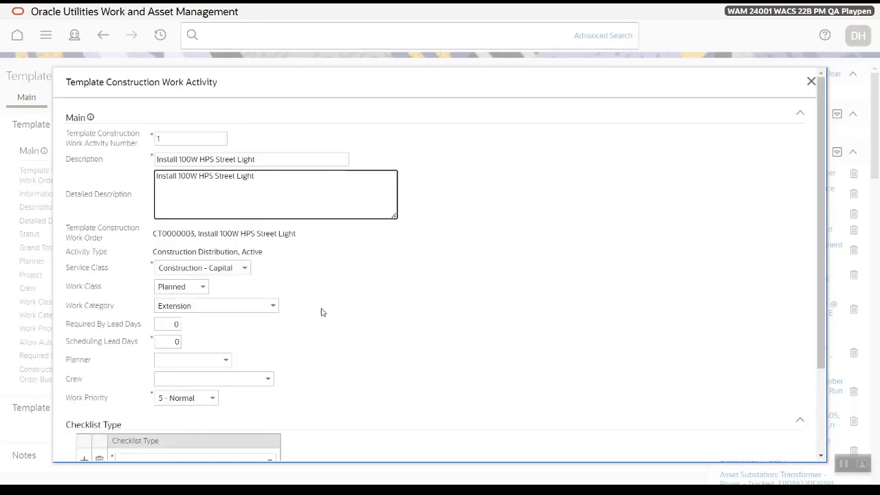
pyautogui.scroll(-3, 321, 315)
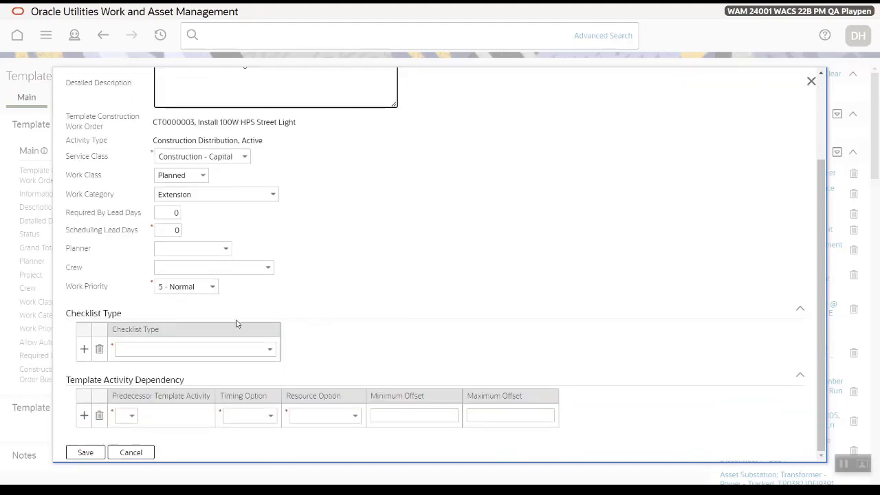
pyautogui.click(82, 454)
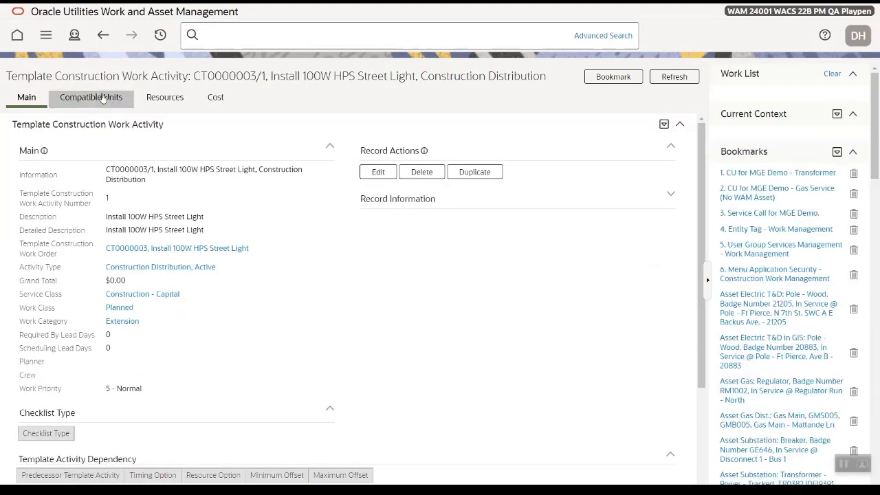
# Search for compatible units to assign to the activity using the description "%light"
pyautogui.click(119, 110)
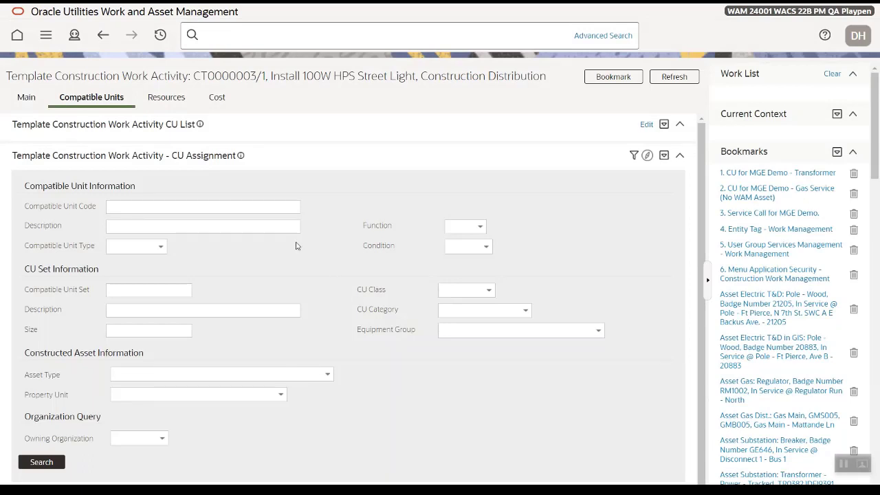
pyautogui.click(141, 231)
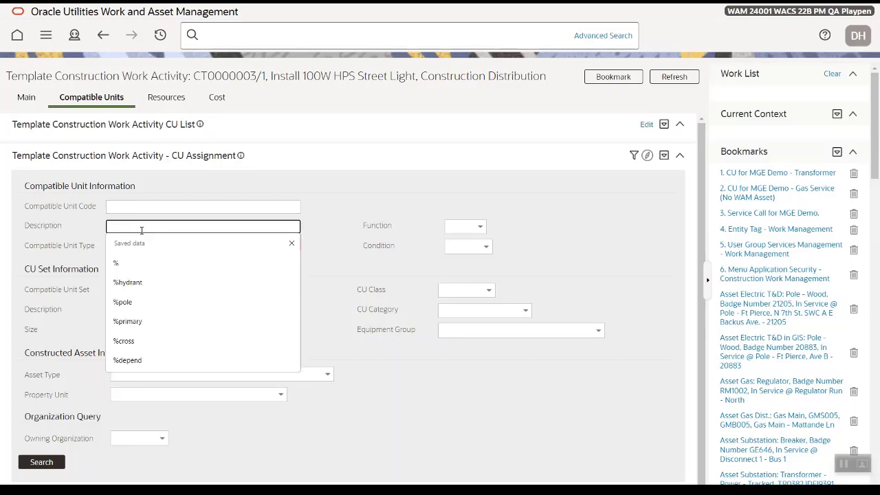
pyautogui.write('%light')
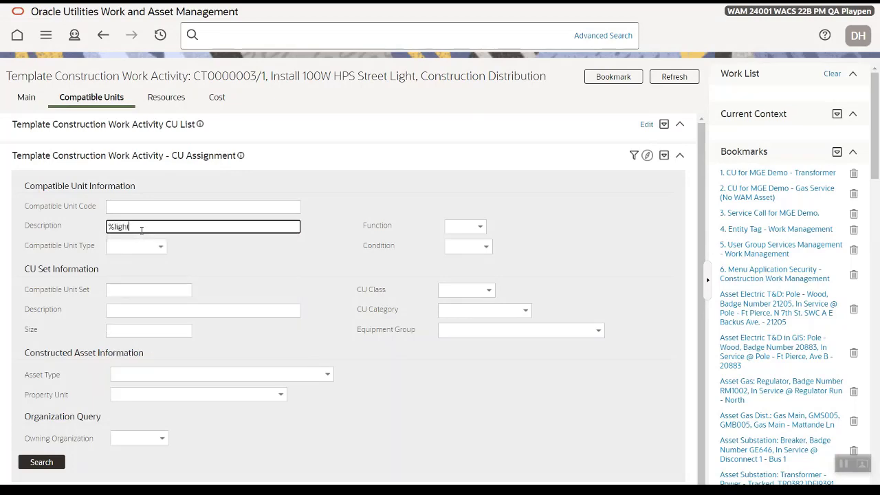
pyautogui.press('Return')
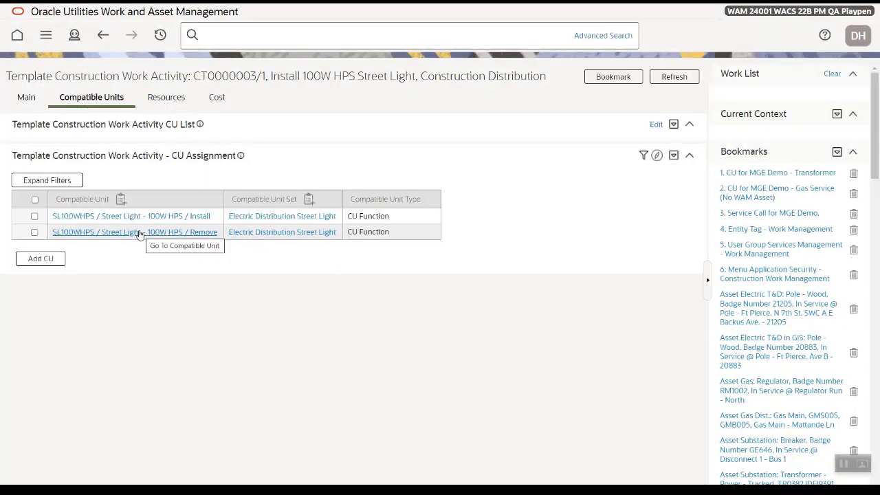
# Add the Street Light - 100W HPS / Install compatible unit with quantity 1, usage Distribution Pole and cost center 36400 - Distribution Poles, Towers and Fixtures (Capital)
pyautogui.click(34, 216)
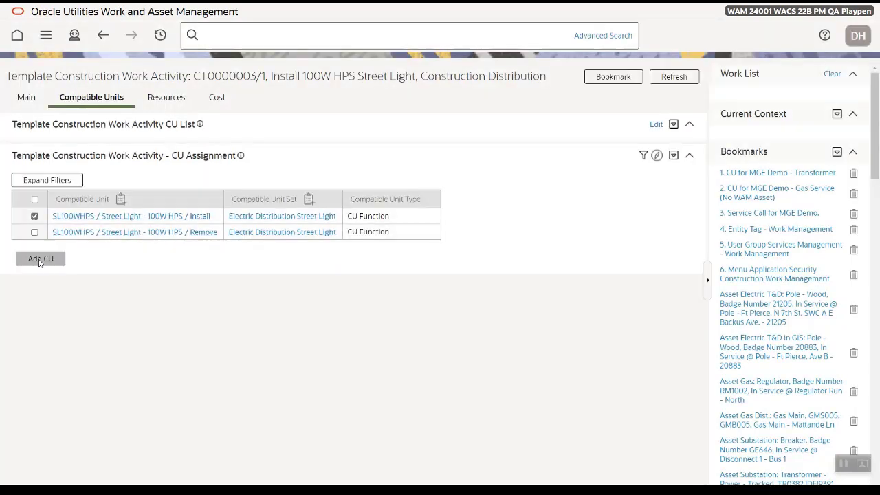
pyautogui.click(38, 262)
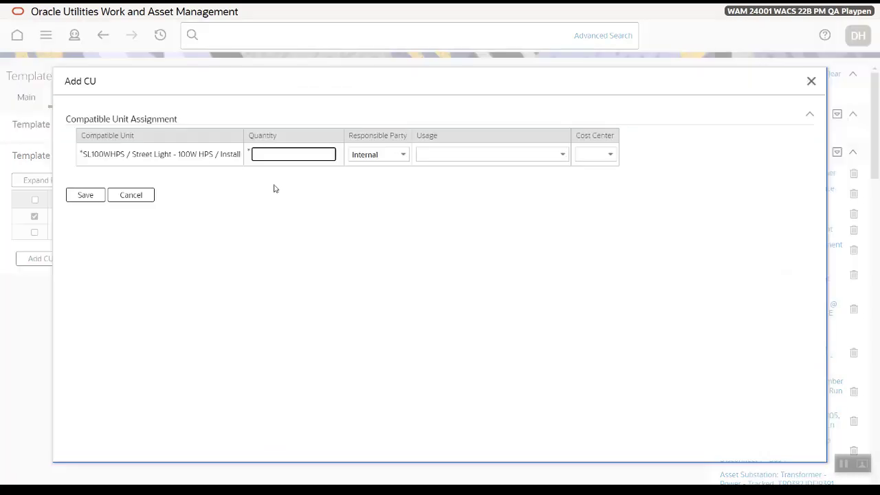
pyautogui.click(283, 157)
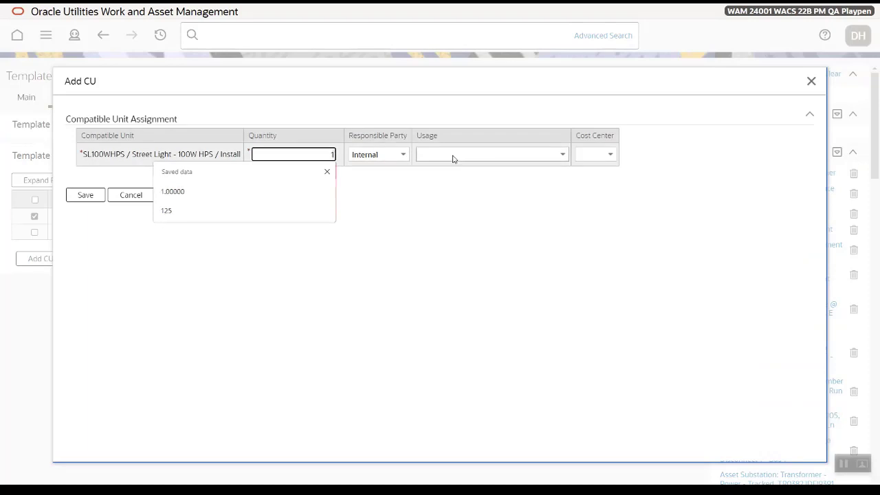
pyautogui.click(454, 157)
pyautogui.click(463, 208)
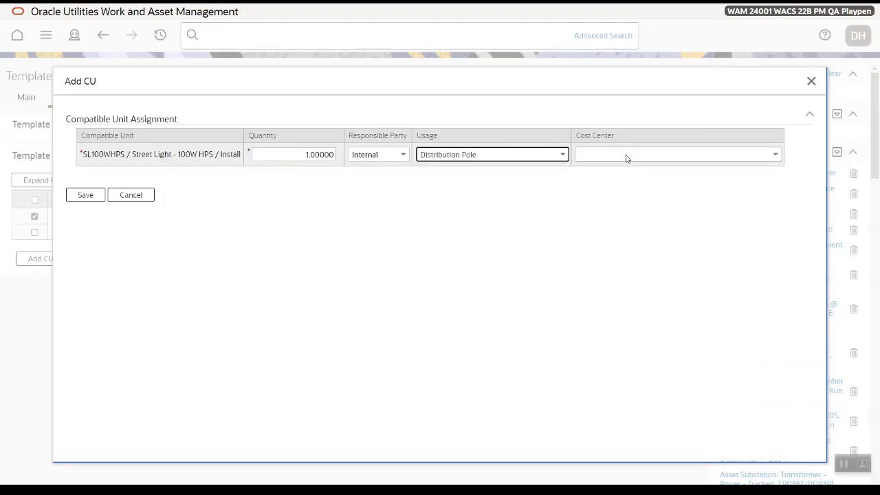
pyautogui.click(628, 157)
pyautogui.click(630, 180)
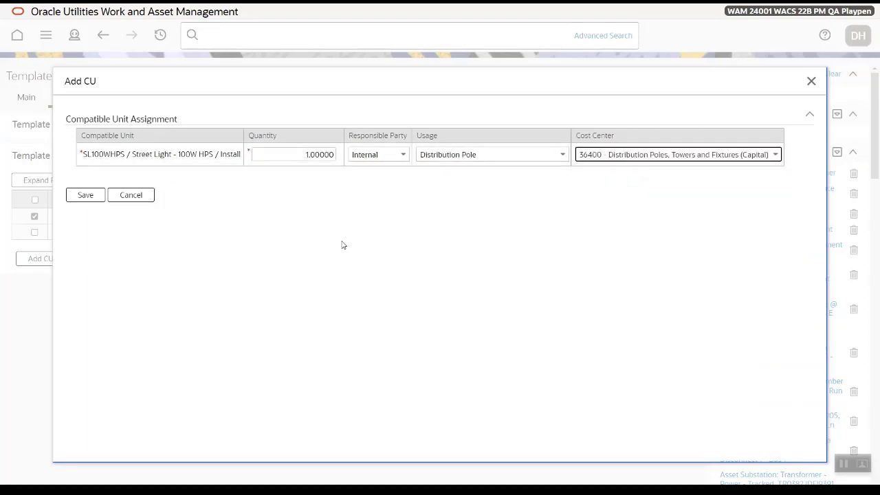
pyautogui.click(87, 196)
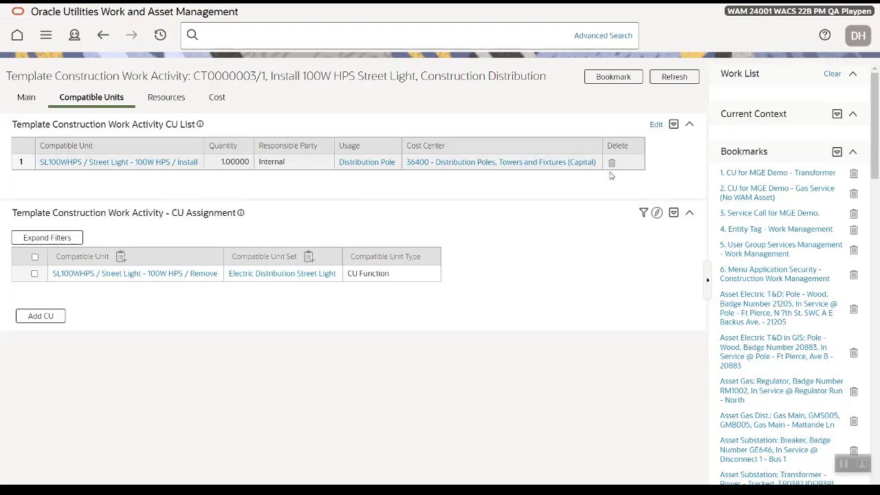
# Review the activity's materials, labor and equipment resources, plus its resource cost breakdown
pyautogui.click(166, 97)
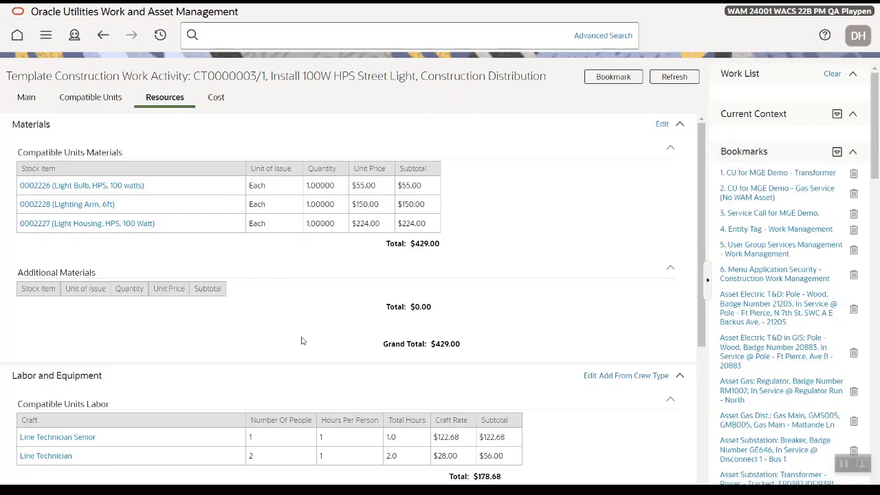
pyautogui.scroll(-1, 311, 354)
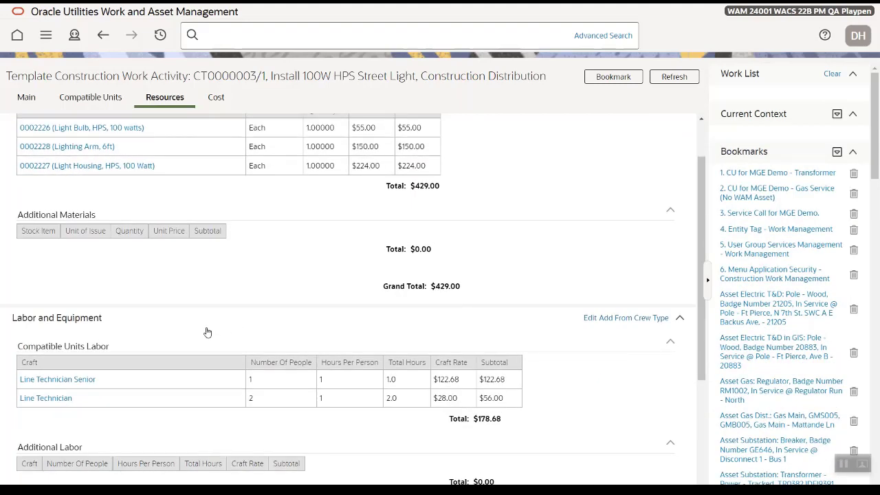
pyautogui.scroll(-3, 208, 332)
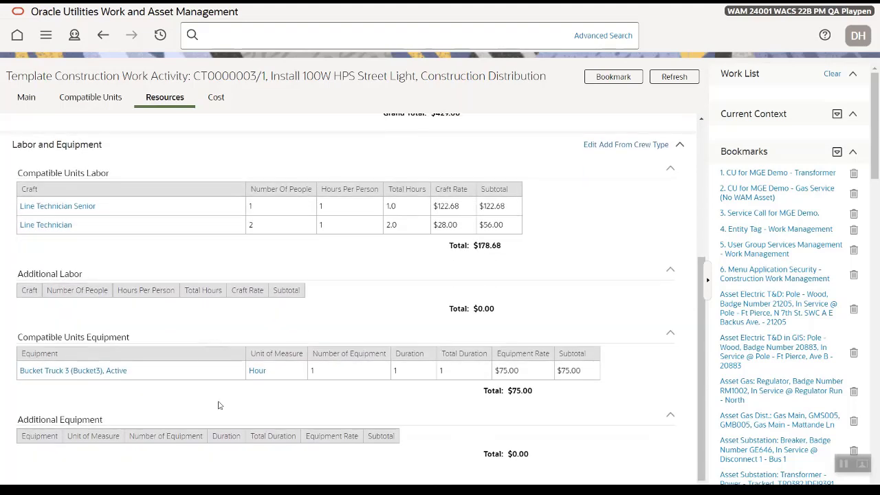
pyautogui.scroll(4, 220, 404)
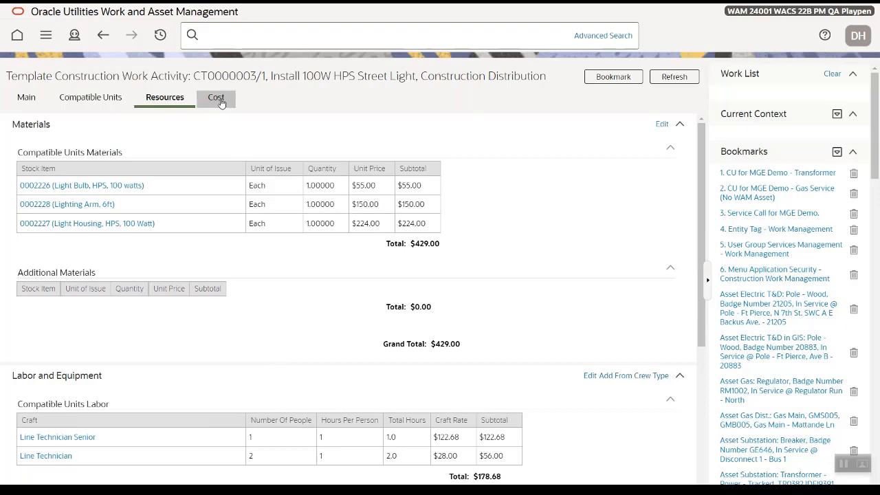
pyautogui.click(221, 101)
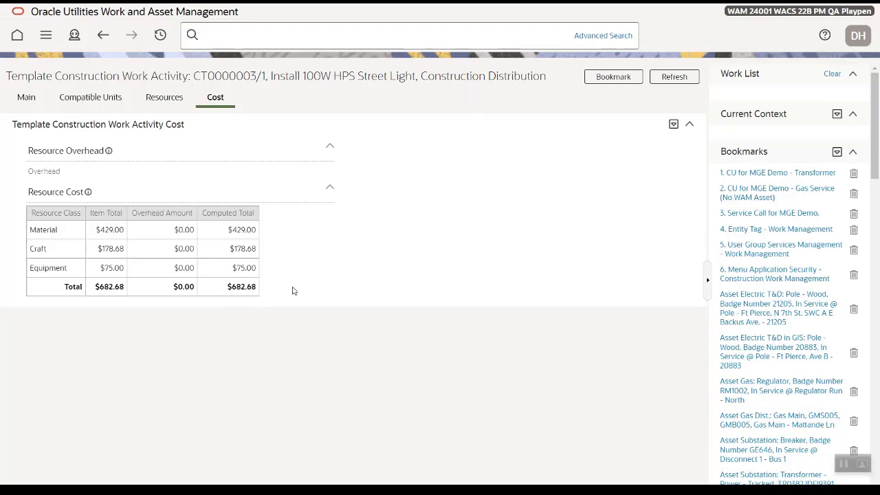
# Return from the activity's main details to its parent template construction work order and activate the template
pyautogui.click(28, 101)
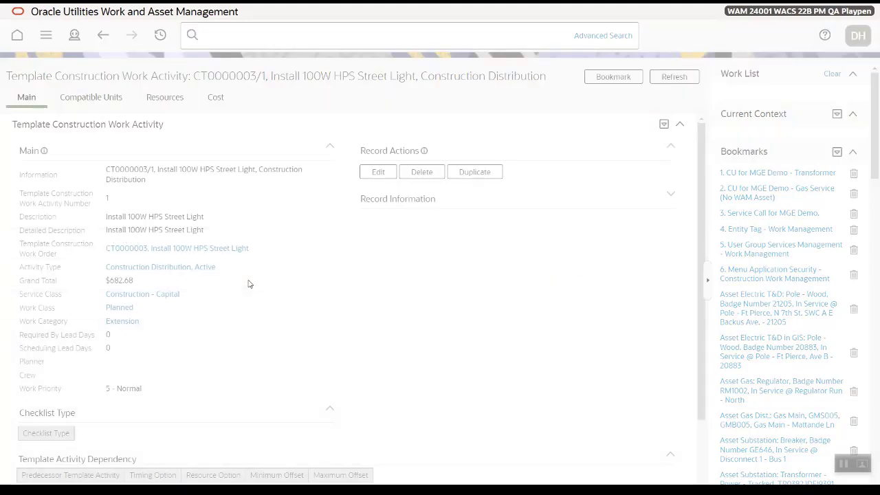
pyautogui.scroll(-3, 271, 348)
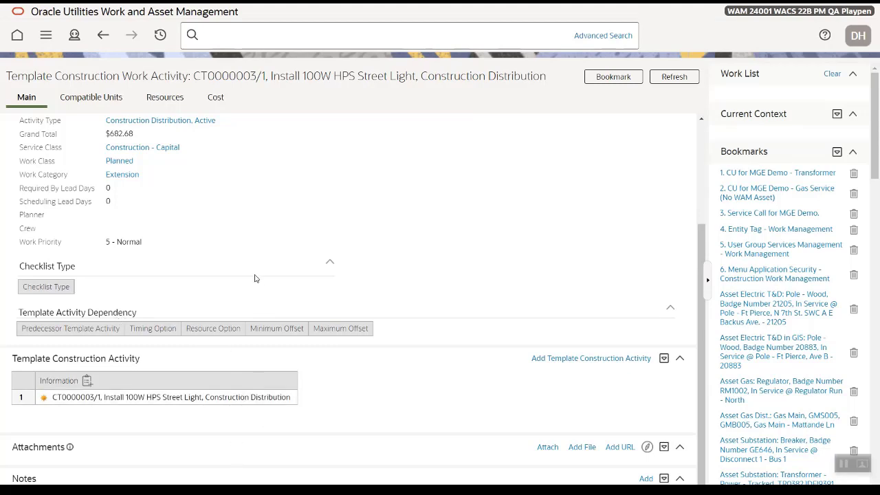
pyautogui.scroll(2, 254, 277)
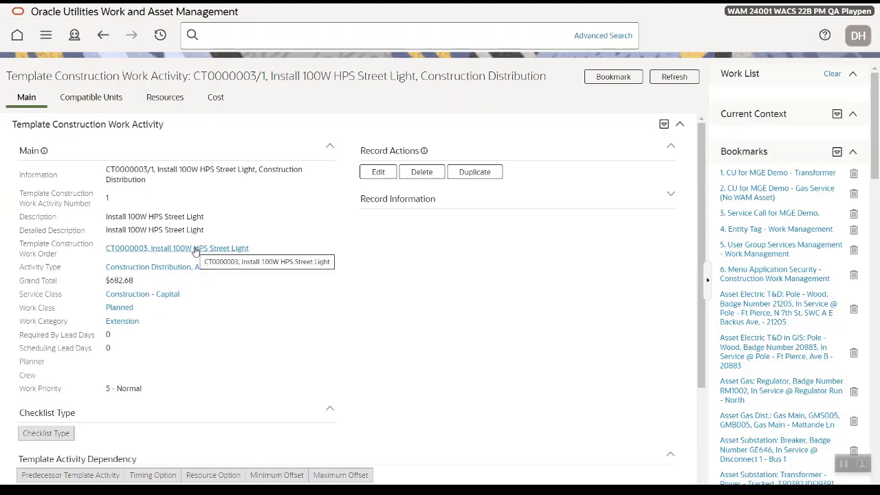
pyautogui.click(238, 250)
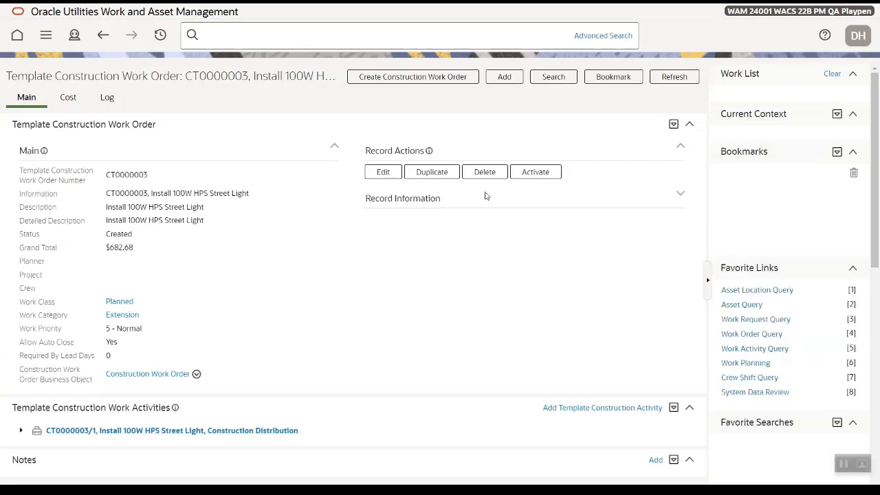
pyautogui.click(543, 172)
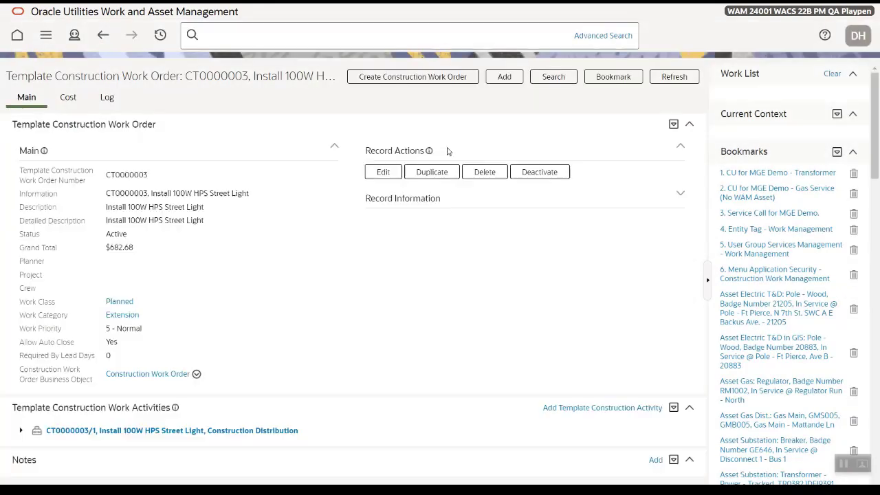
# Start a construction work order from the template, searching locations by description "%Arbutus" and choosing Pole at Arbutus and W 6th Ave. as asset location
pyautogui.click(416, 79)
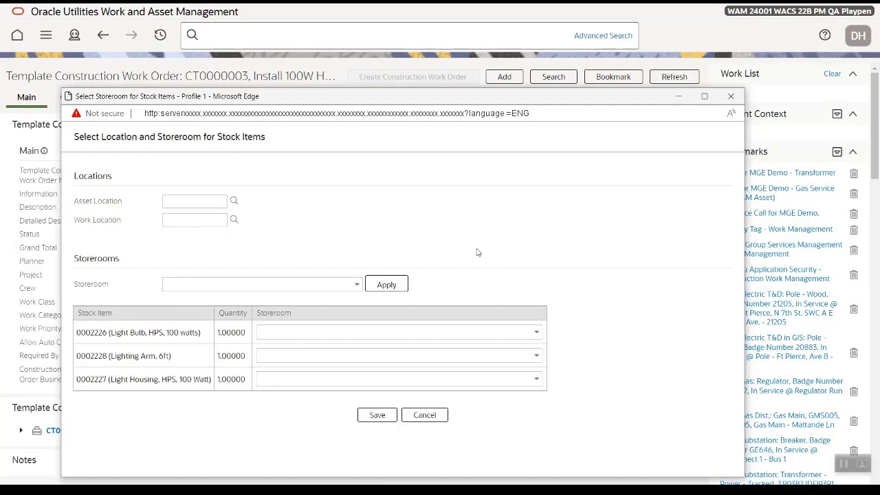
pyautogui.click(196, 200)
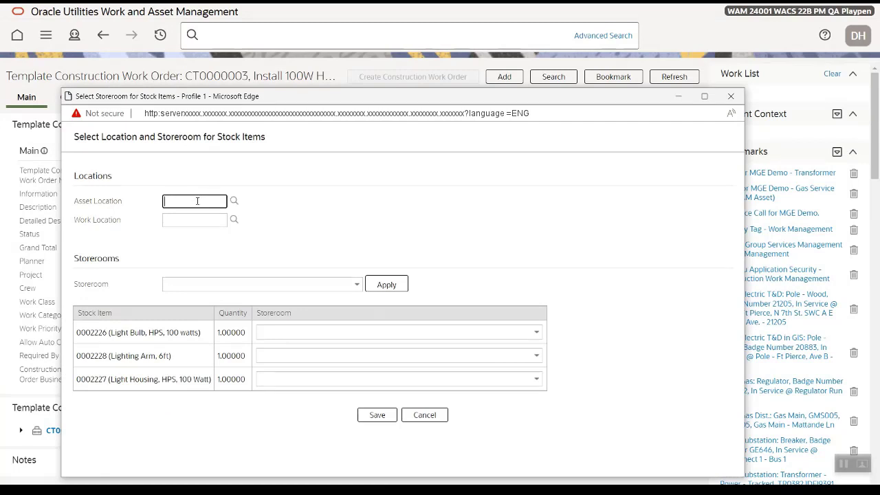
pyautogui.click(233, 200)
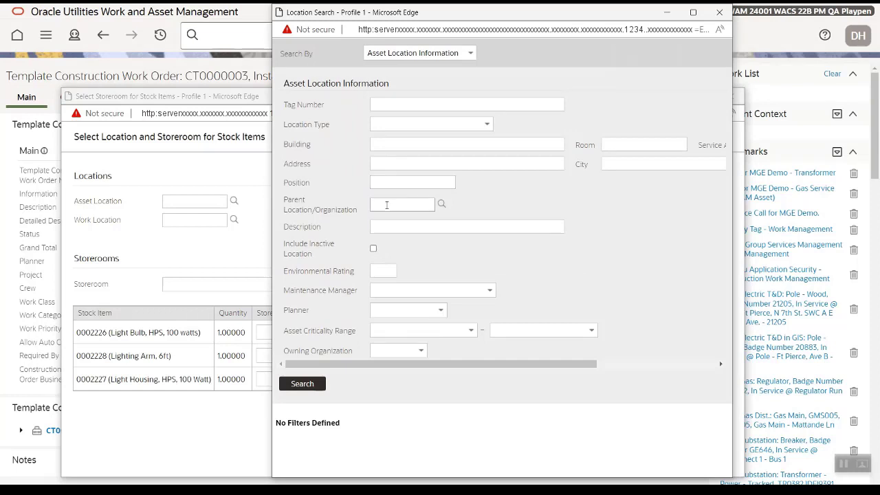
pyautogui.click(386, 225)
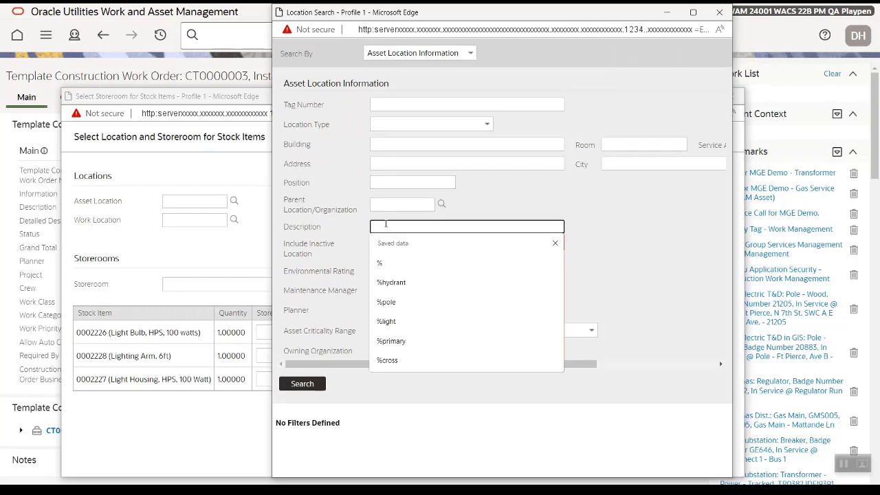
pyautogui.write('%arbu')
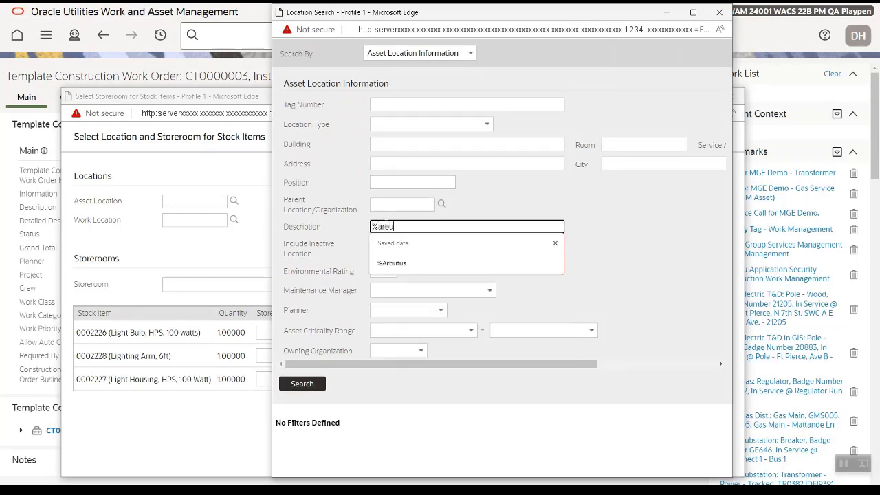
pyautogui.click(391, 263)
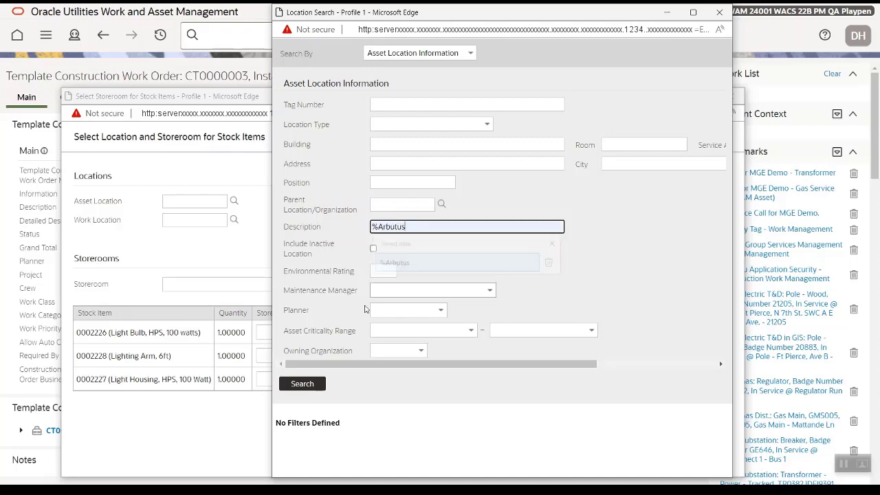
pyautogui.click(302, 384)
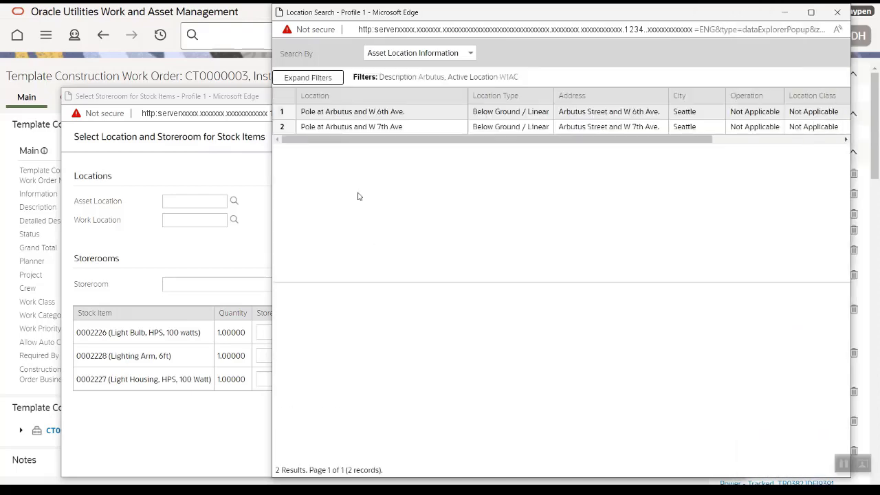
pyautogui.click(361, 115)
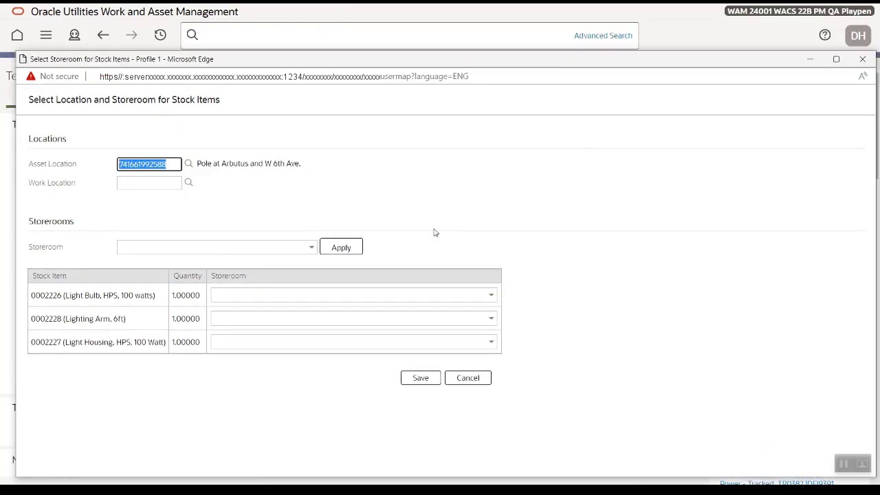
# Apply Central Storeroom to all the stock items and save the selections to generate the construction work order
pyautogui.click(311, 249)
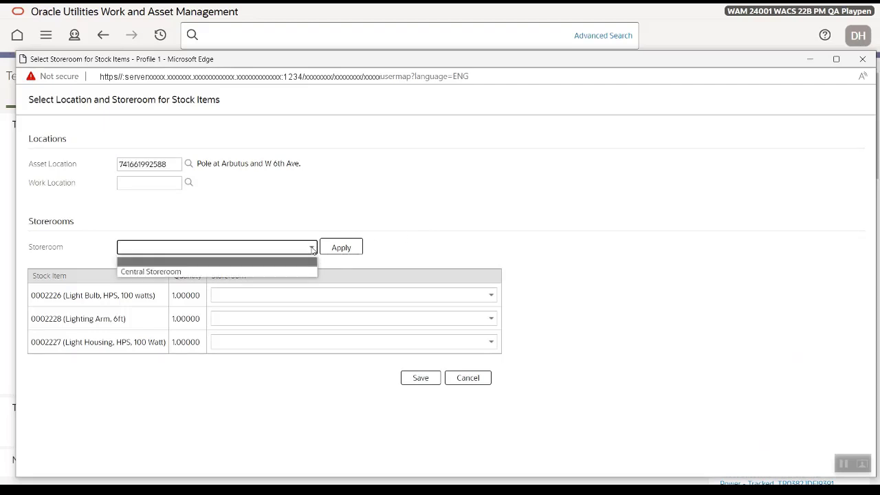
pyautogui.click(231, 272)
pyautogui.click(338, 248)
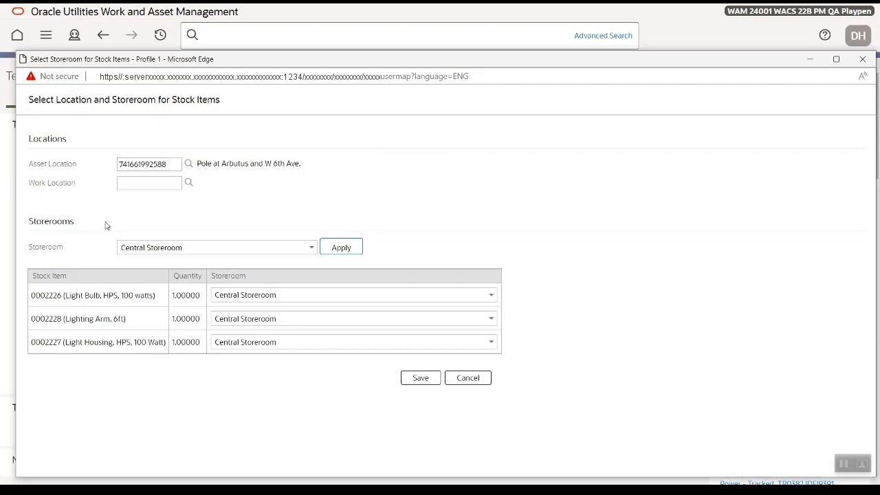
pyautogui.click(421, 379)
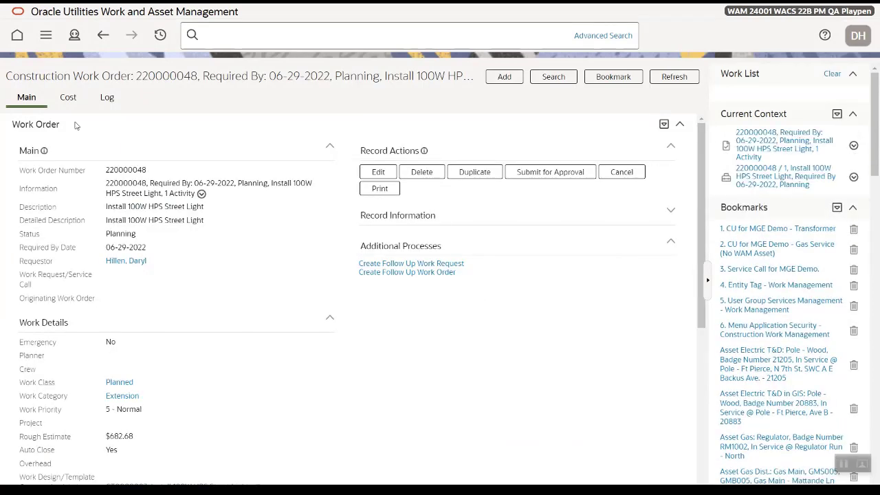
# Review the new construction work order's work details, source template reference and activity information
pyautogui.scroll(-2, 213, 321)
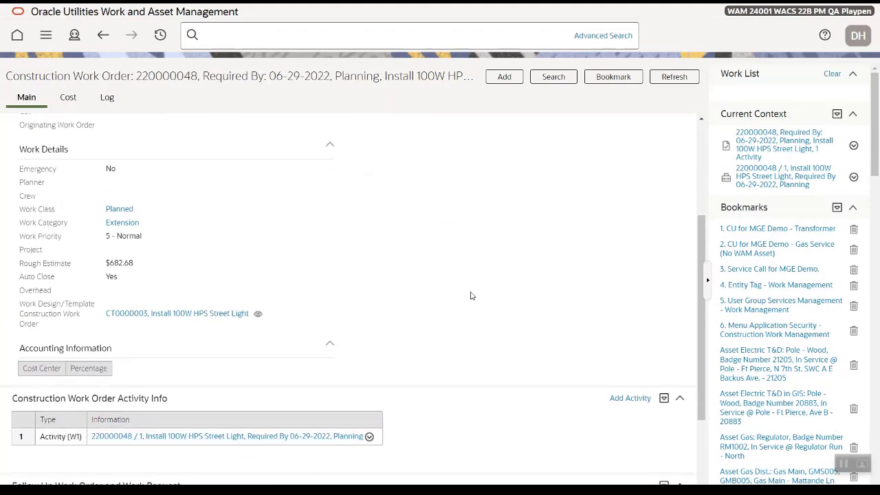
pyautogui.scroll(2, 471, 296)
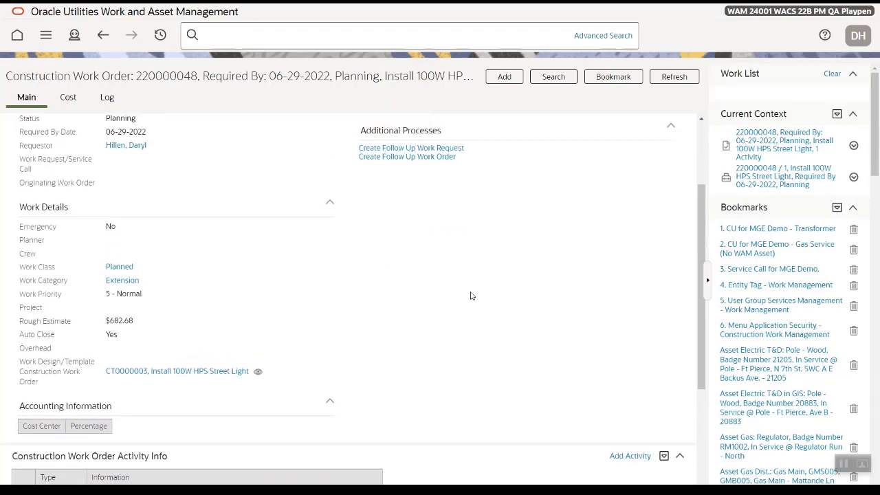
pyautogui.scroll(1, 471, 296)
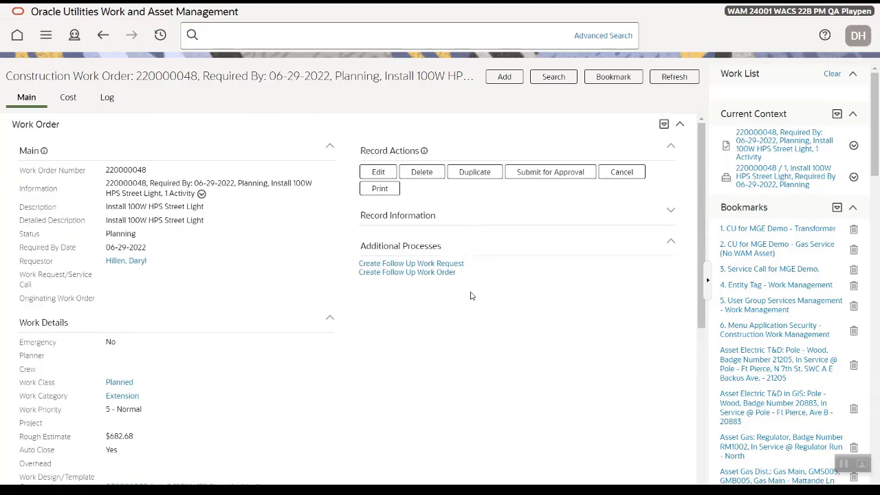